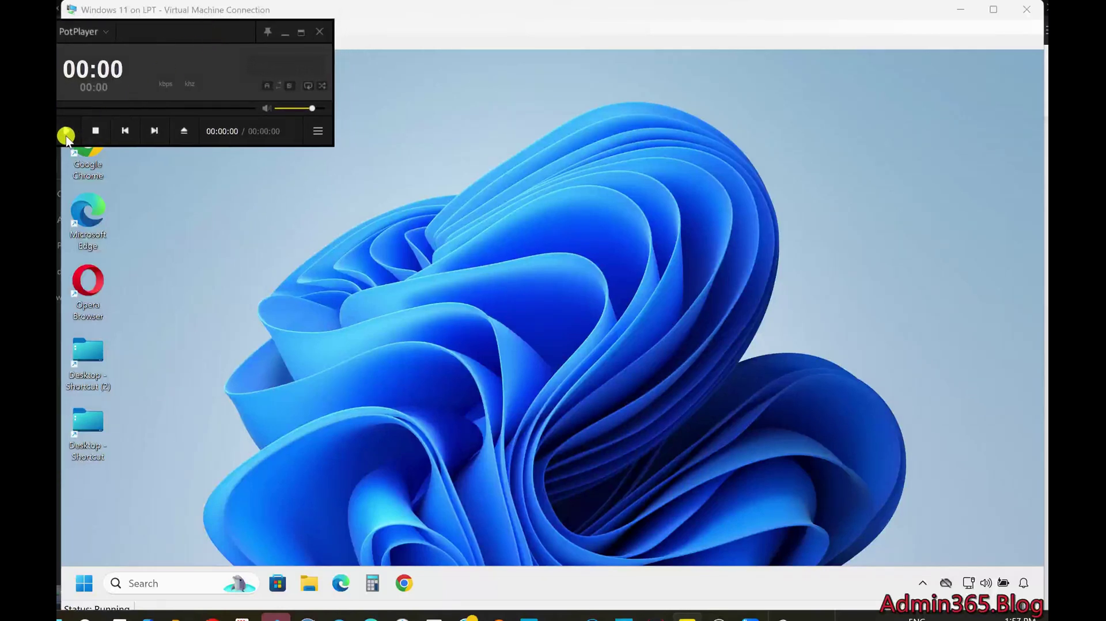
{"action": "left_click", "coordinate": [66, 134]}
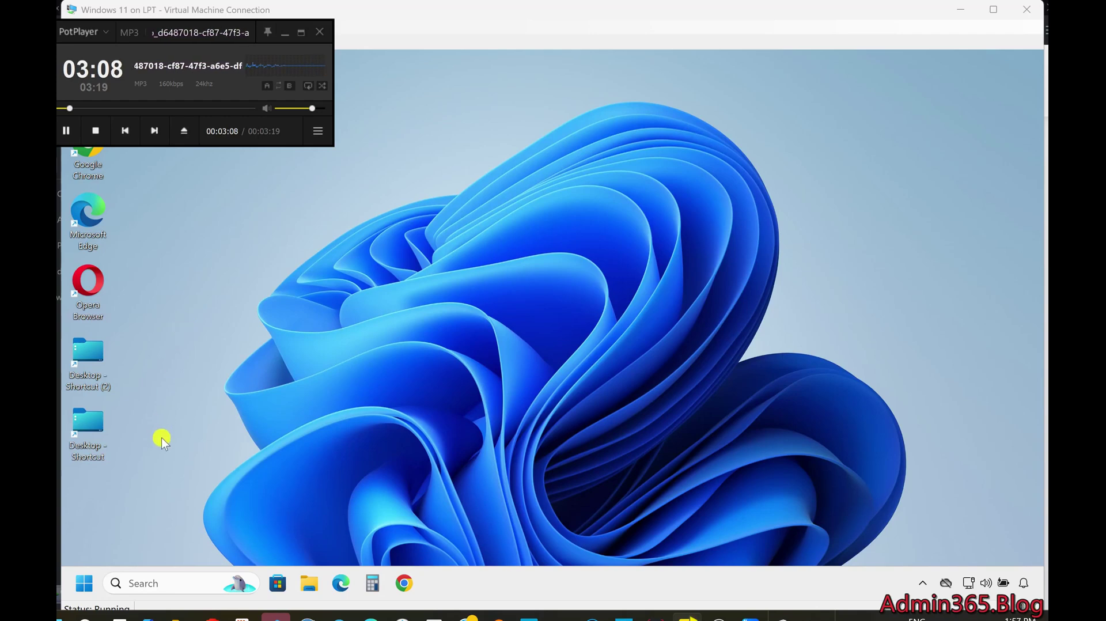
- Open Windows Settings and go to the Search permissions page through the search settings of the taskbar search
{"action": "right_click", "coordinate": [86, 585]}
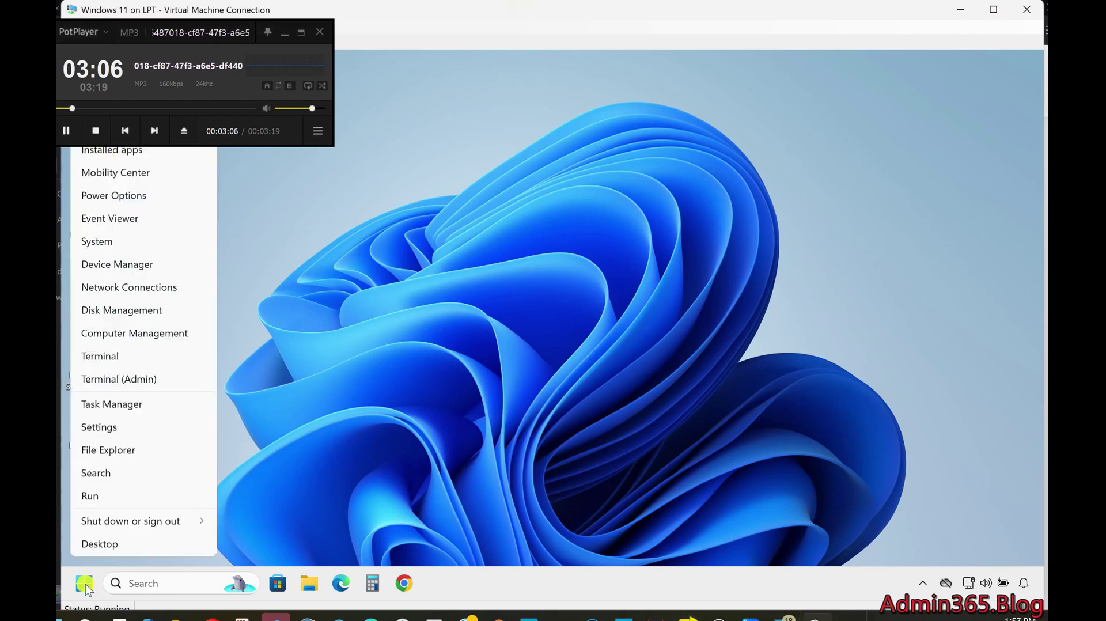
{"action": "left_click", "coordinate": [119, 431]}
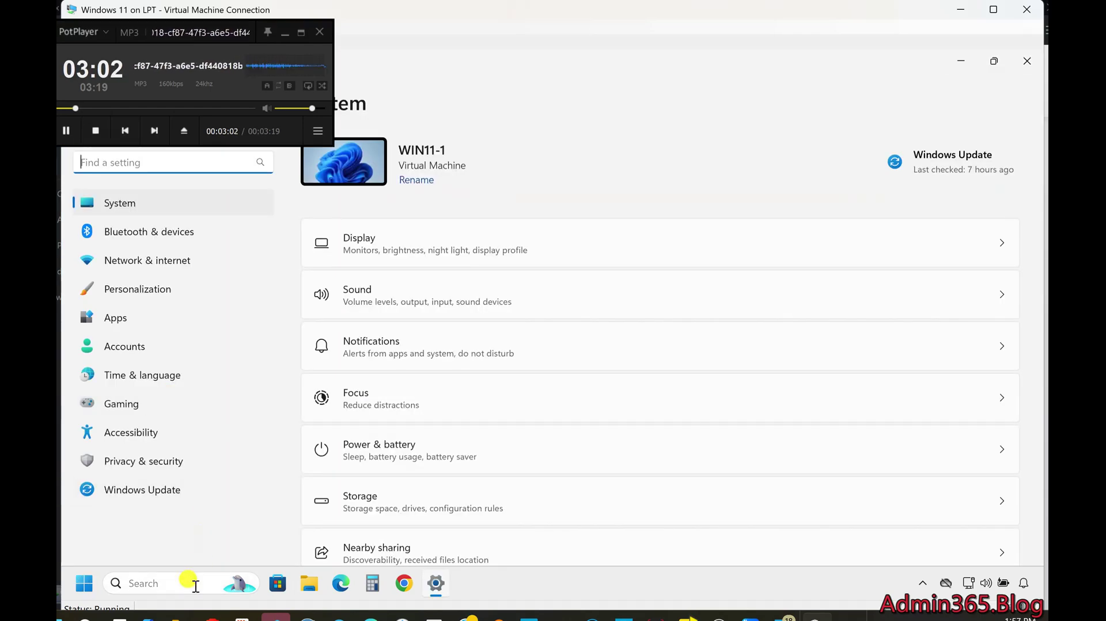
{"action": "left_click", "coordinate": [195, 585]}
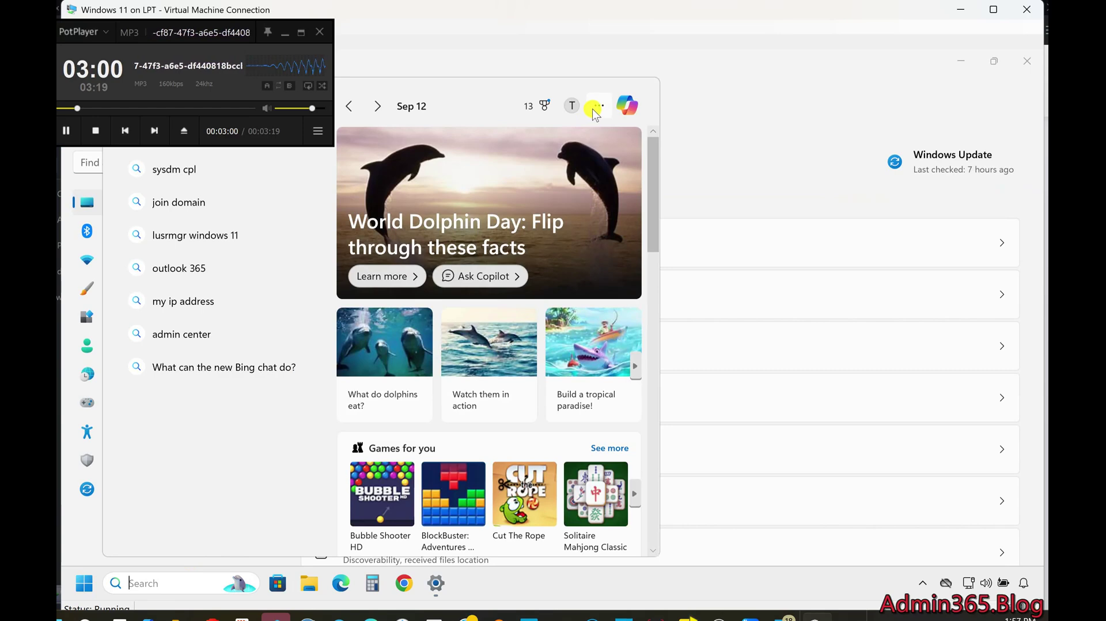
{"action": "left_click", "coordinate": [595, 109]}
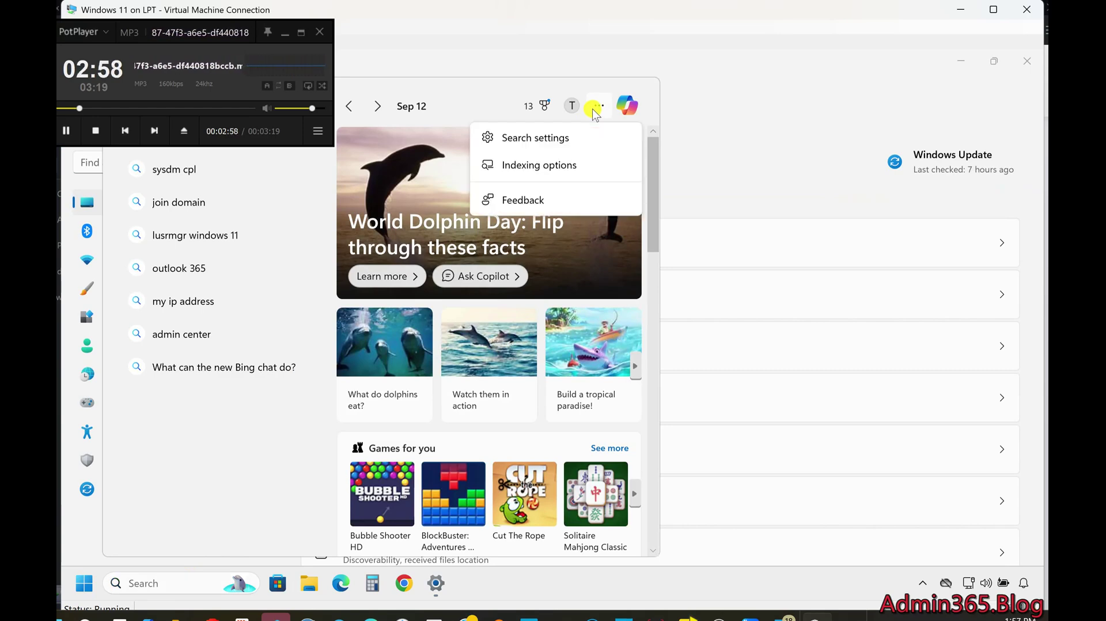
{"action": "left_click", "coordinate": [576, 138]}
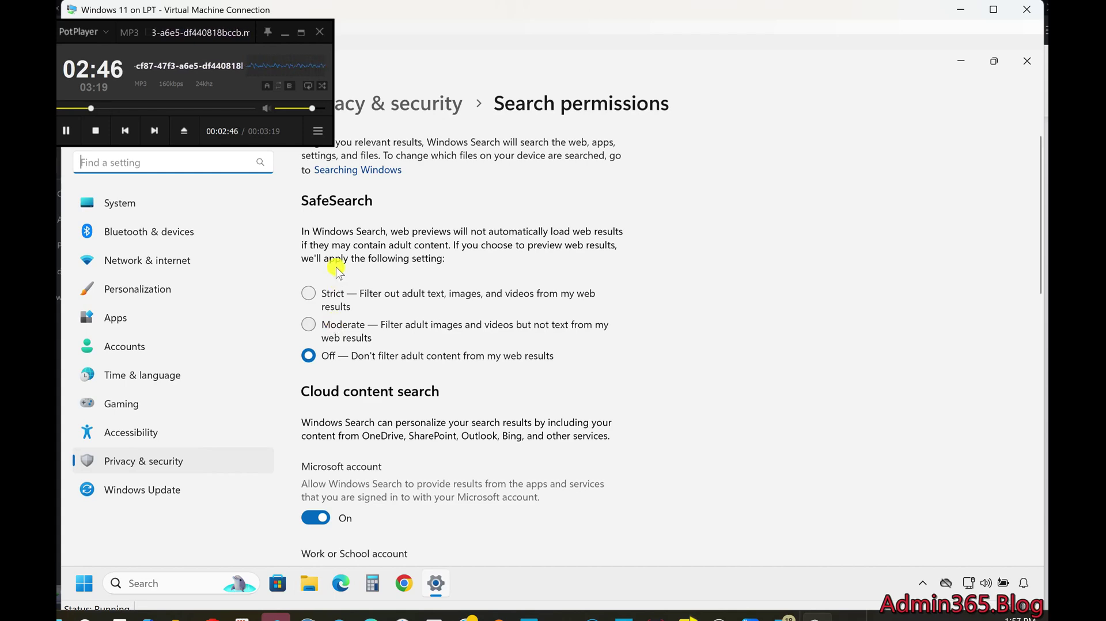
- Try the Moderate level for SafeSearch, and set the filter to Strict
{"action": "left_click", "coordinate": [308, 324]}
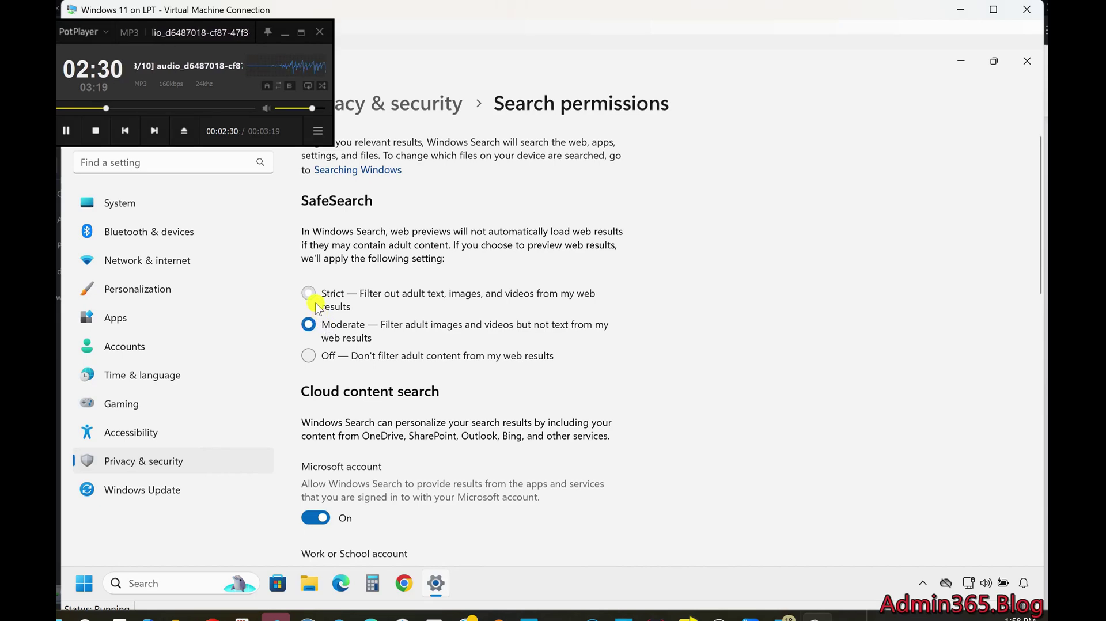
{"action": "left_click", "coordinate": [316, 302]}
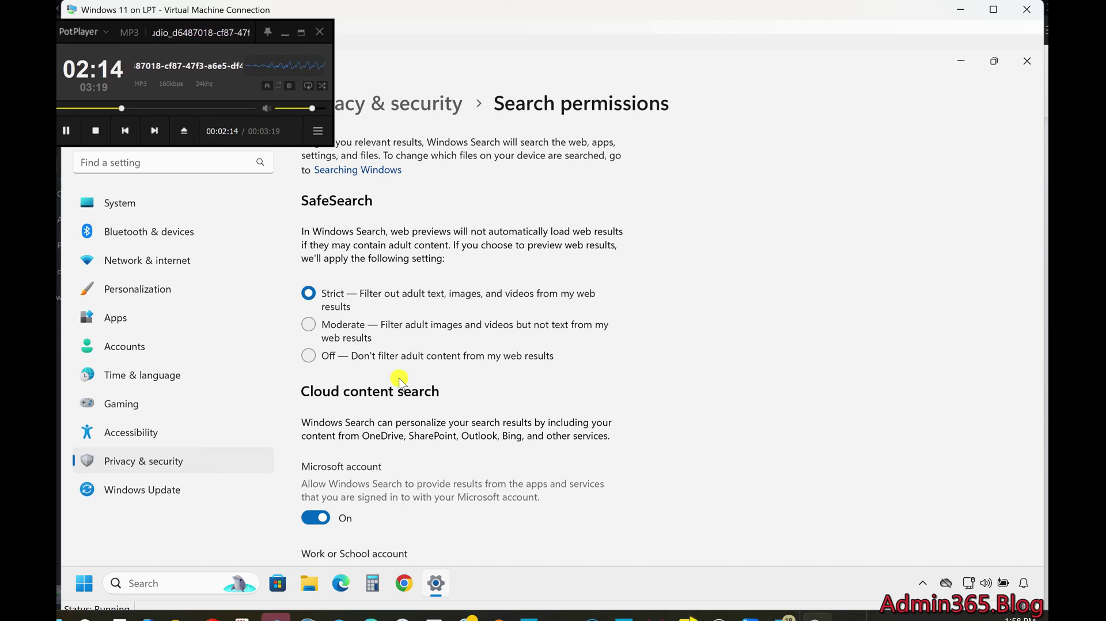
- Turn the search history on this device off and back on, and check the recent searches in search home
{"action": "scroll", "coordinate": [418, 419], "scroll_direction": "down", "scroll_amount": 3}
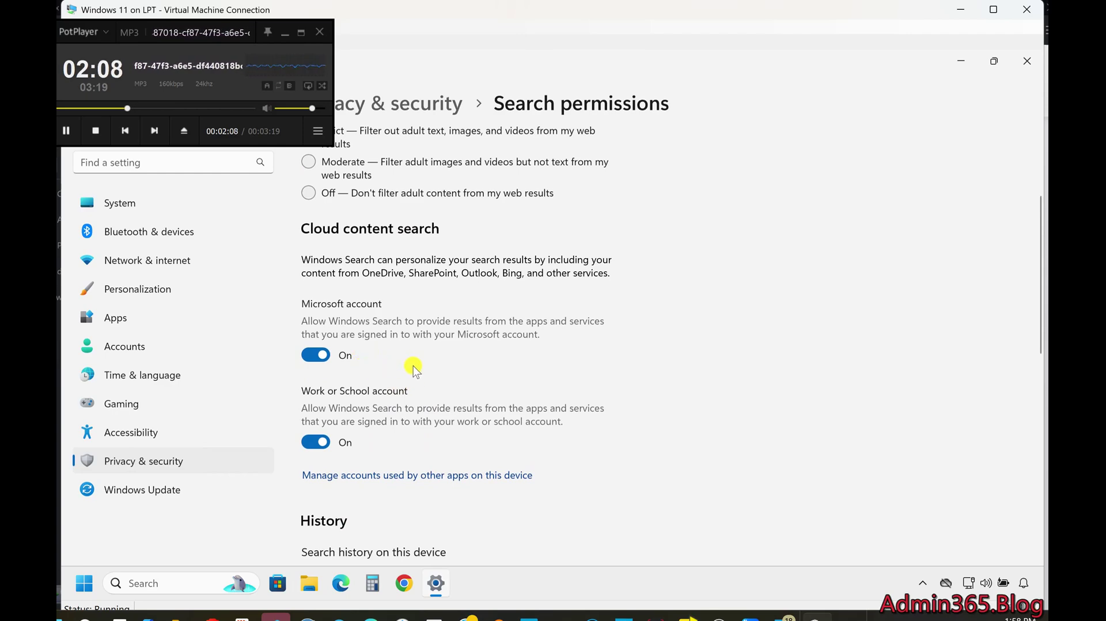
{"action": "scroll", "coordinate": [413, 365], "scroll_direction": "down", "scroll_amount": 6}
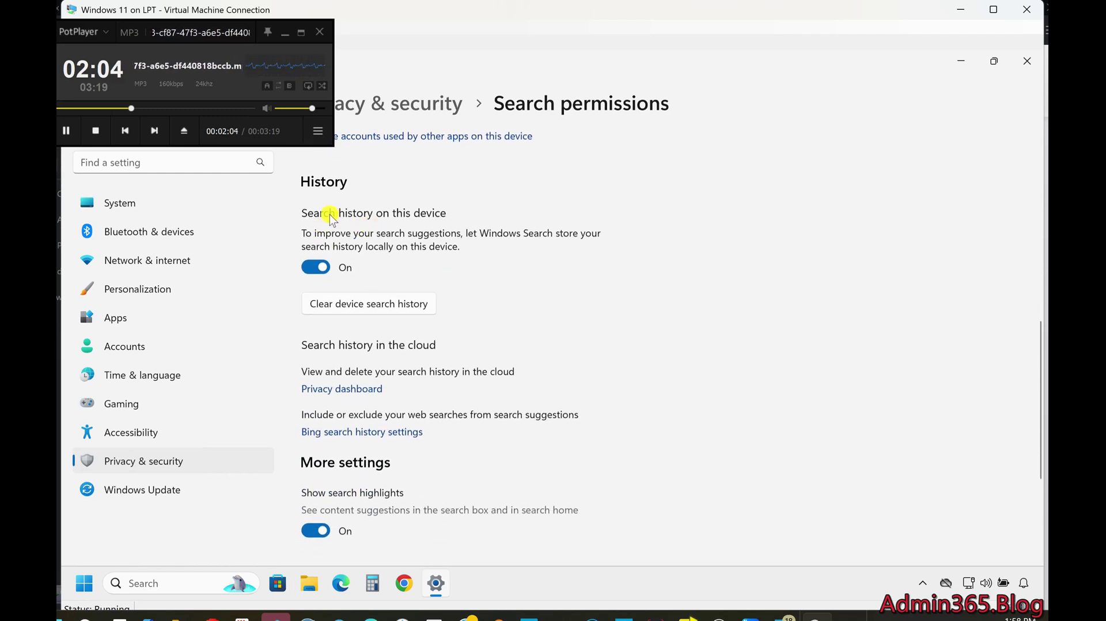
{"action": "left_click", "coordinate": [313, 266]}
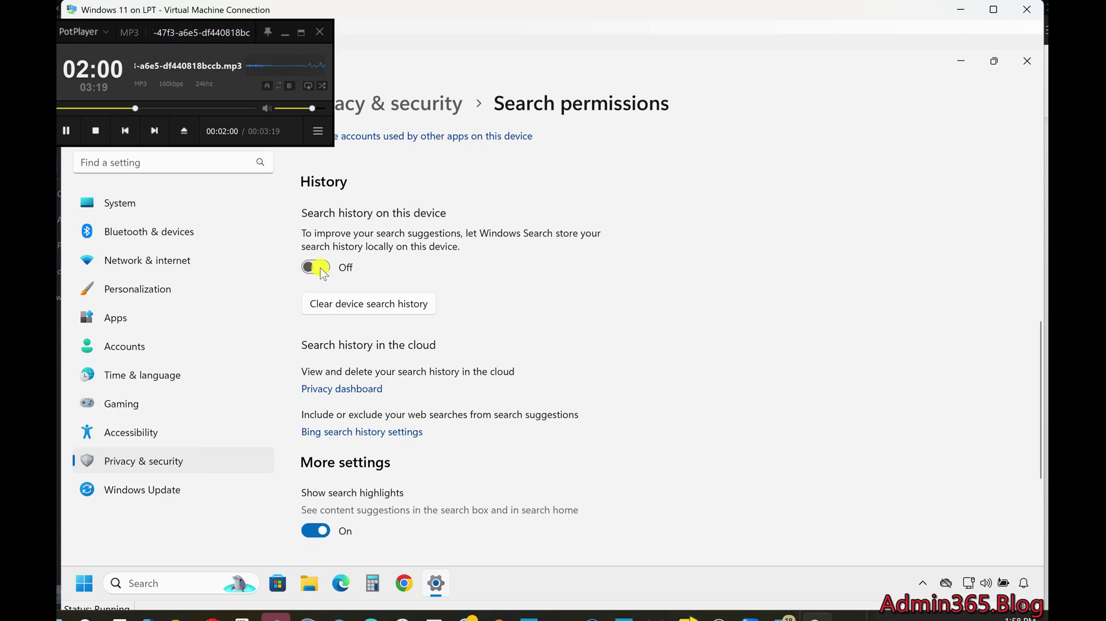
{"action": "left_click", "coordinate": [323, 270]}
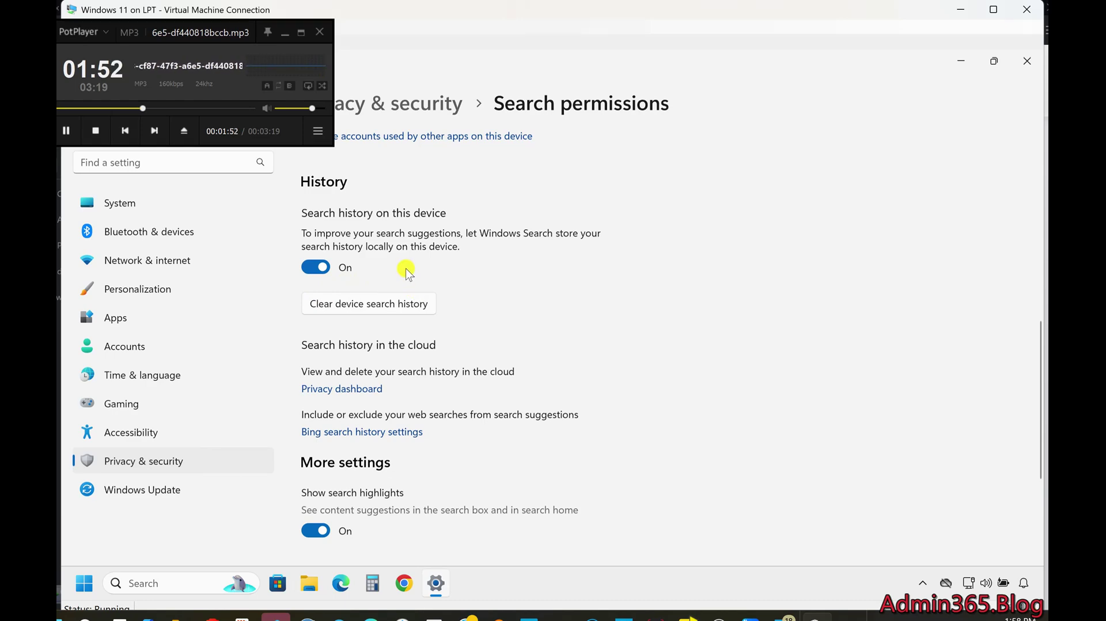
{"action": "left_click", "coordinate": [170, 576]}
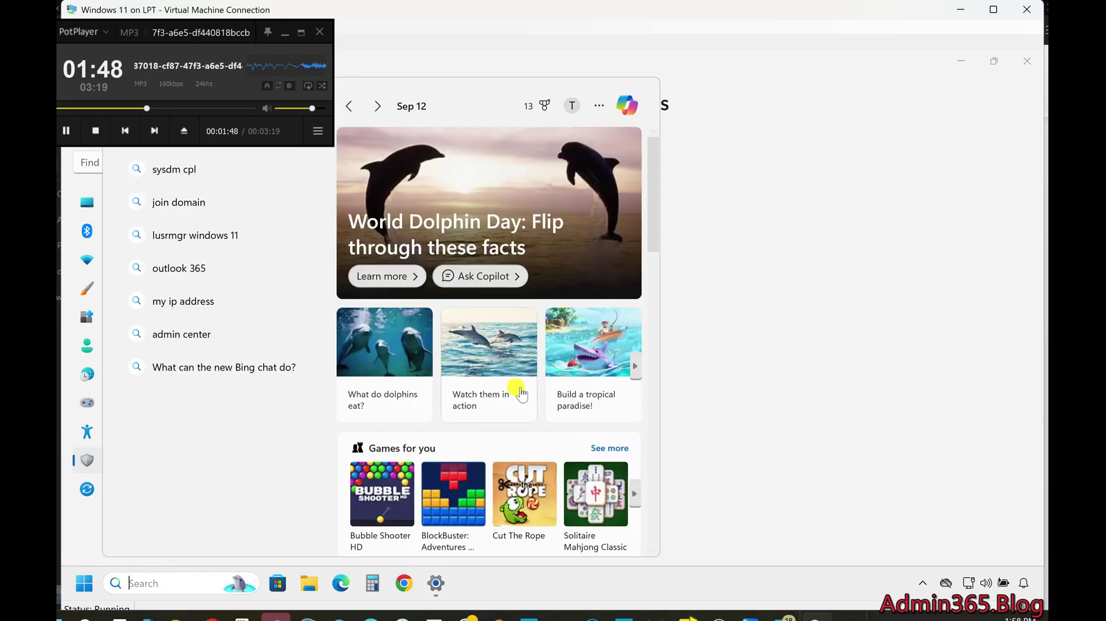
{"action": "left_click", "coordinate": [706, 370]}
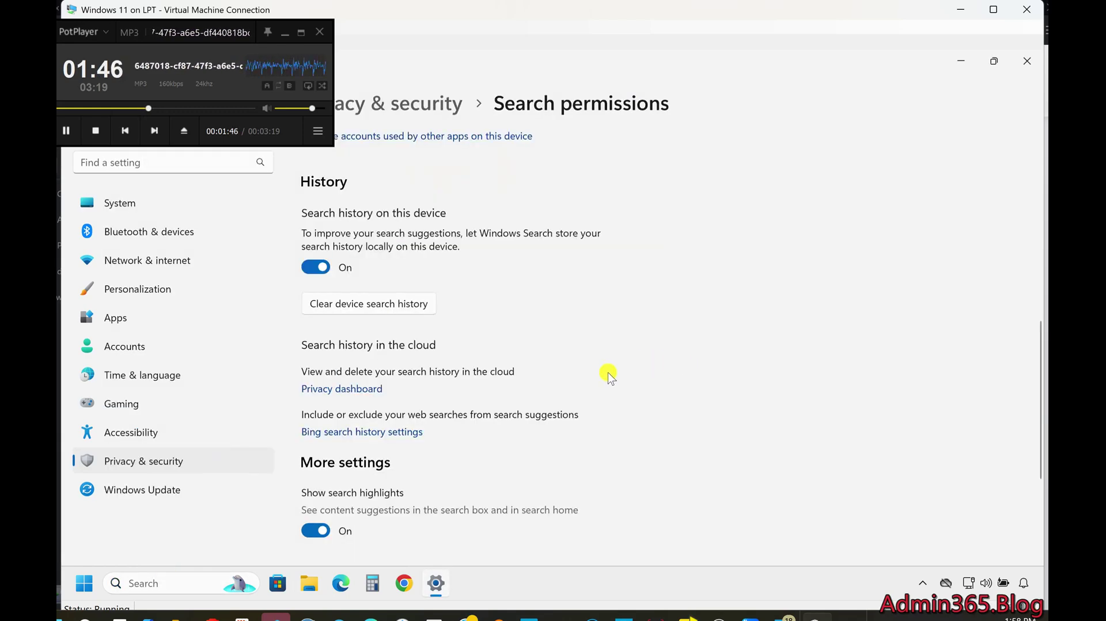
- Turn off Show search highlights under More settings and check the search home
{"action": "scroll", "coordinate": [589, 390], "scroll_direction": "down", "scroll_amount": 3}
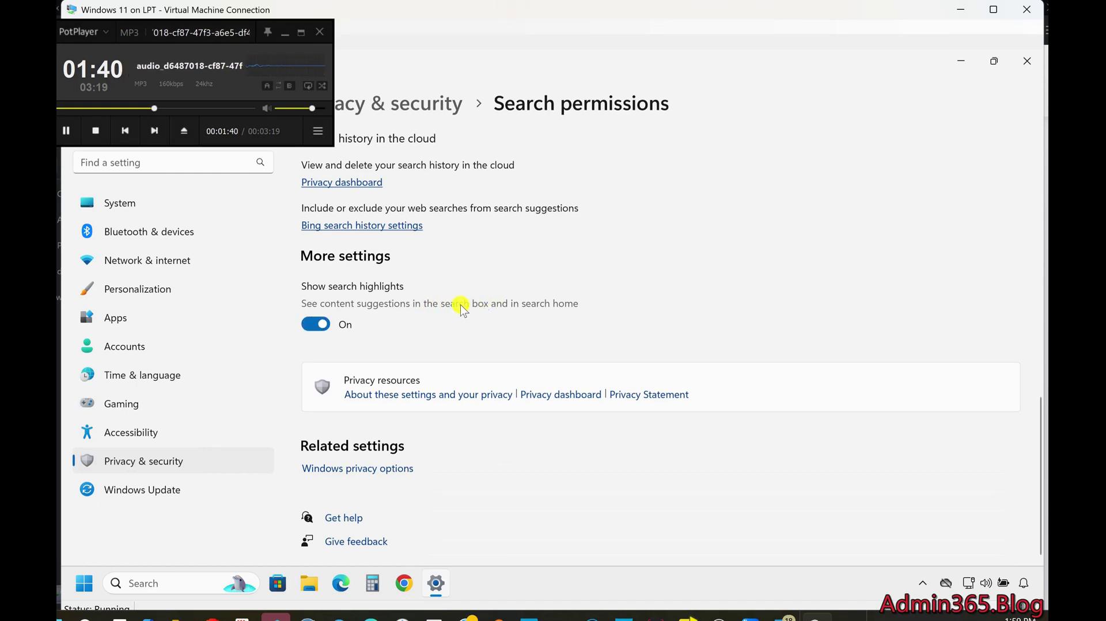
{"action": "left_click", "coordinate": [315, 325]}
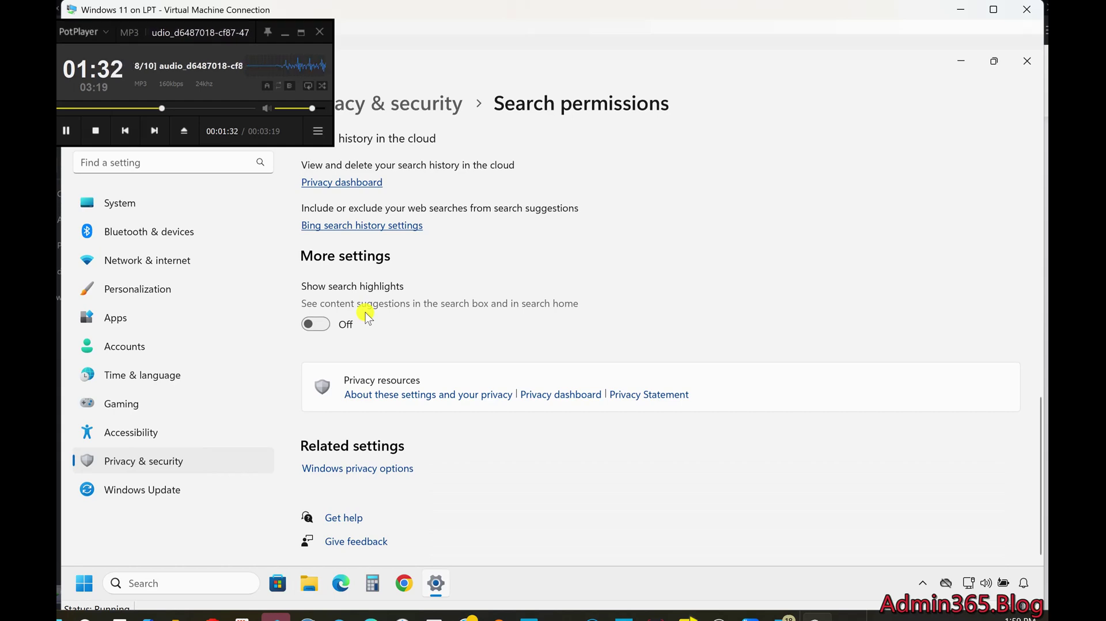
{"action": "left_click", "coordinate": [165, 583]}
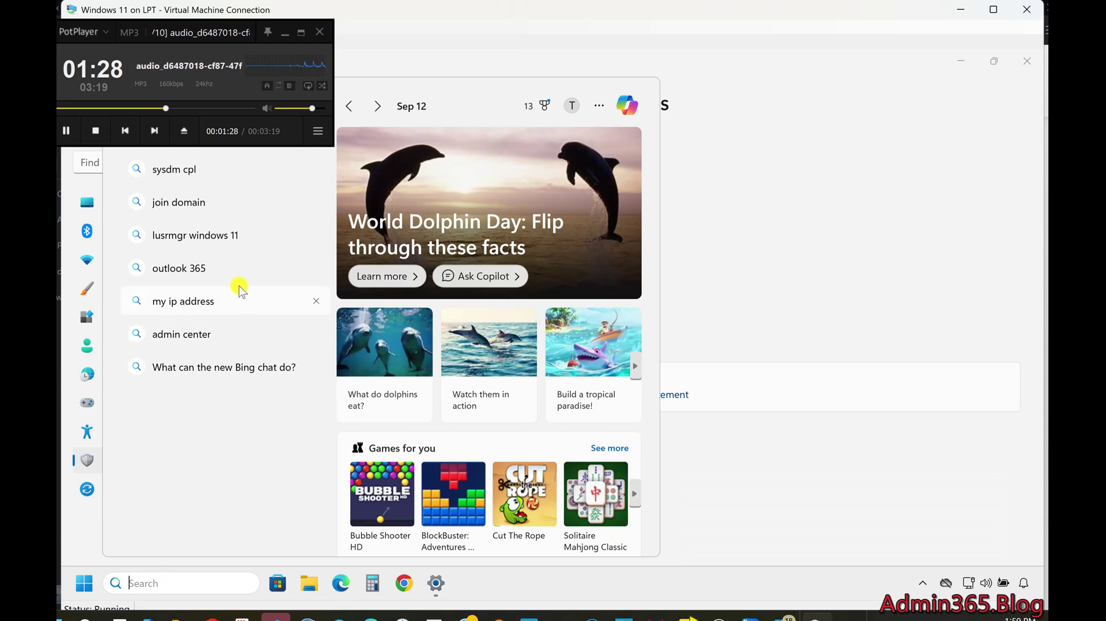
{"action": "left_click", "coordinate": [773, 323]}
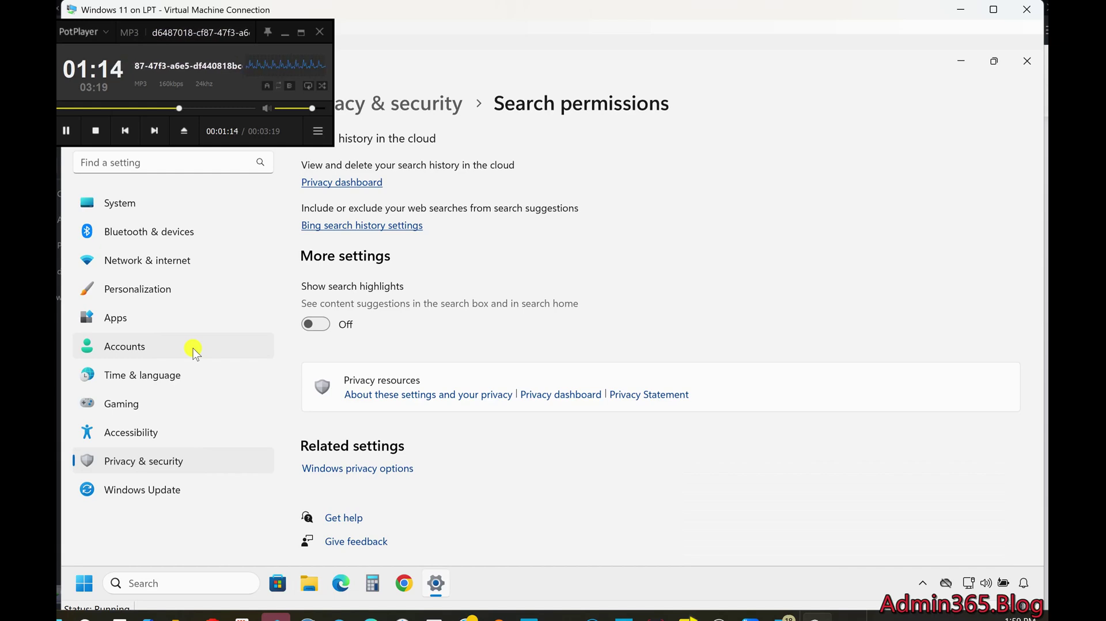
- Open the indexing options page from the taskbar search home
{"action": "left_click", "coordinate": [230, 581]}
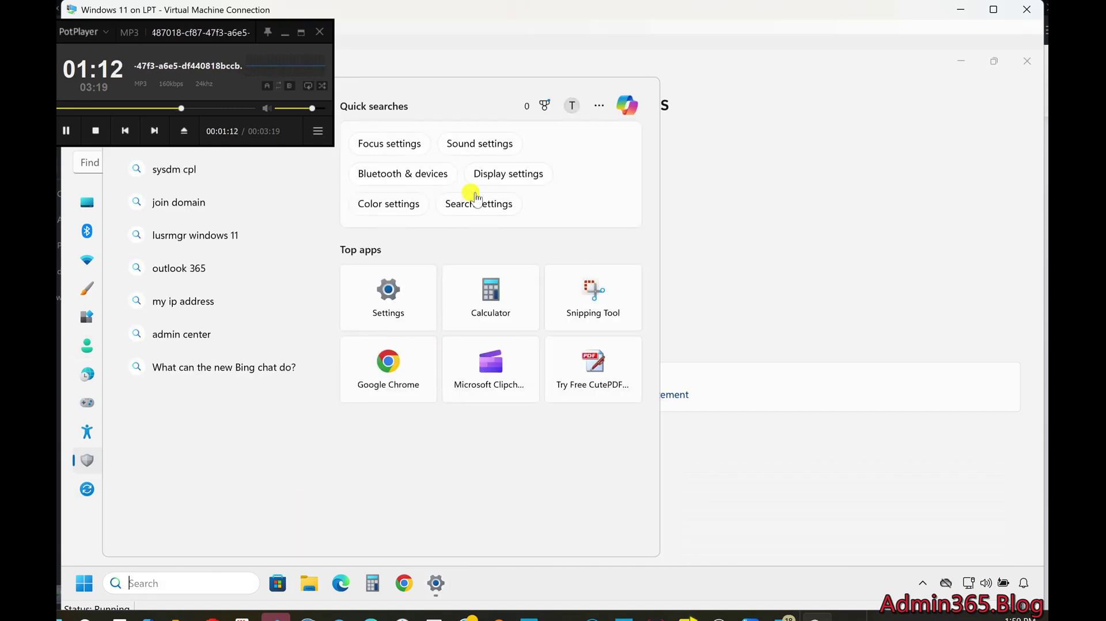
{"action": "left_click", "coordinate": [599, 105]}
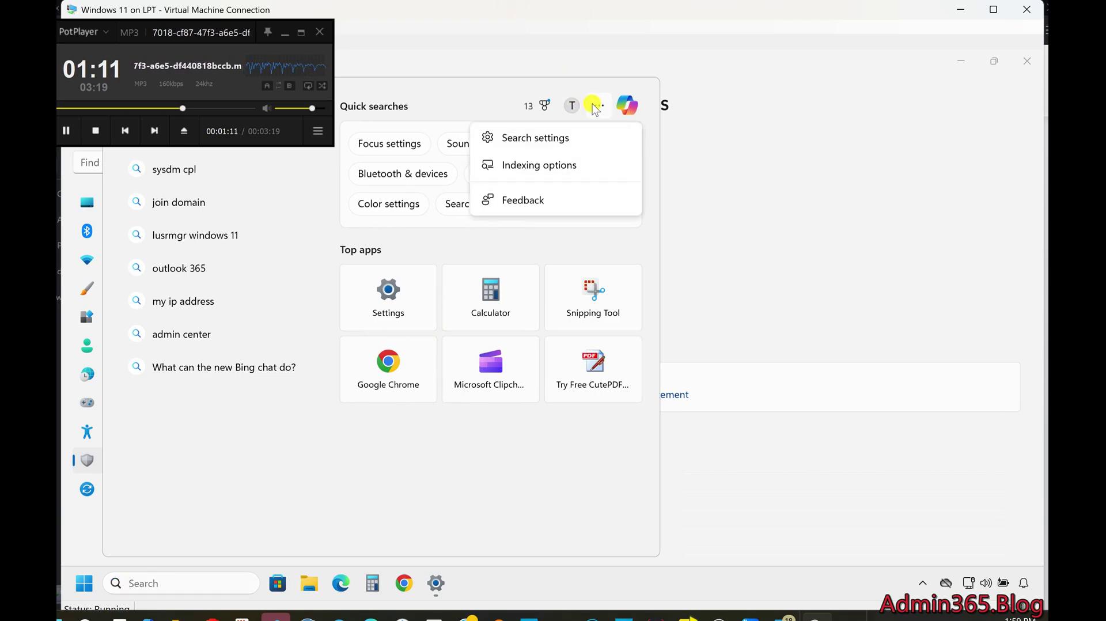
{"action": "left_click", "coordinate": [558, 166]}
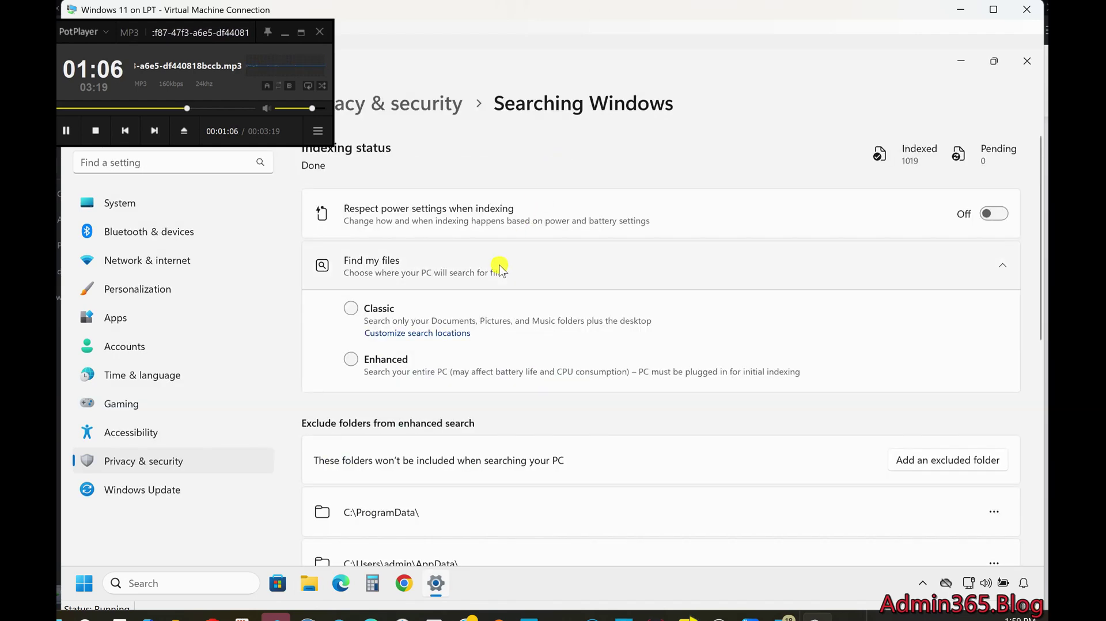
- Try both Classic and Enhanced for Find my files, ending with Classic selected
{"action": "left_click", "coordinate": [414, 313]}
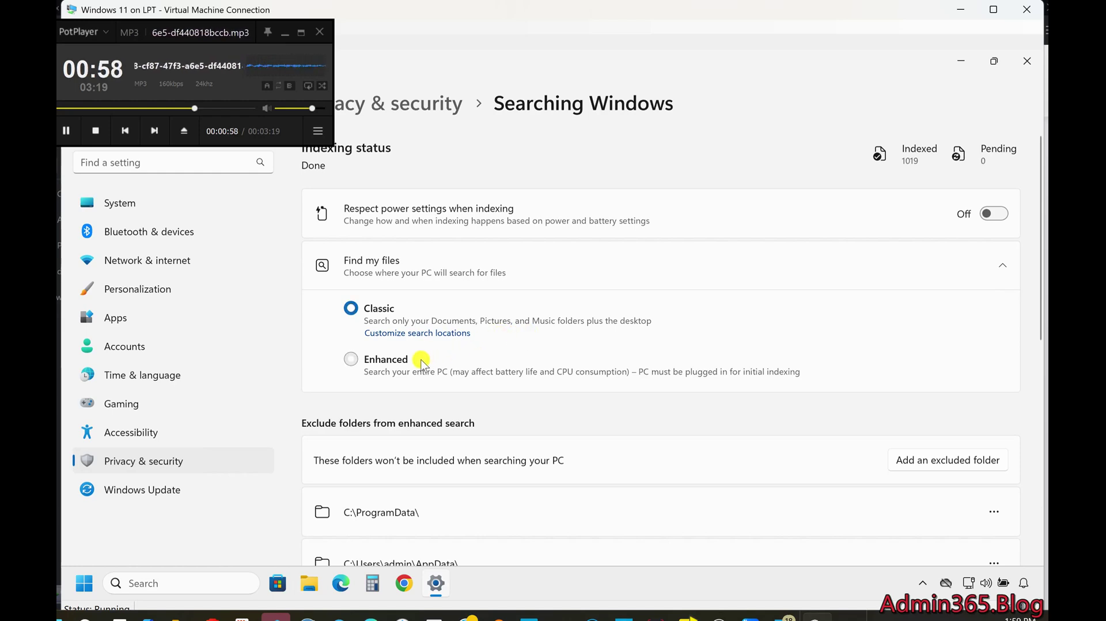
{"action": "left_click", "coordinate": [391, 360]}
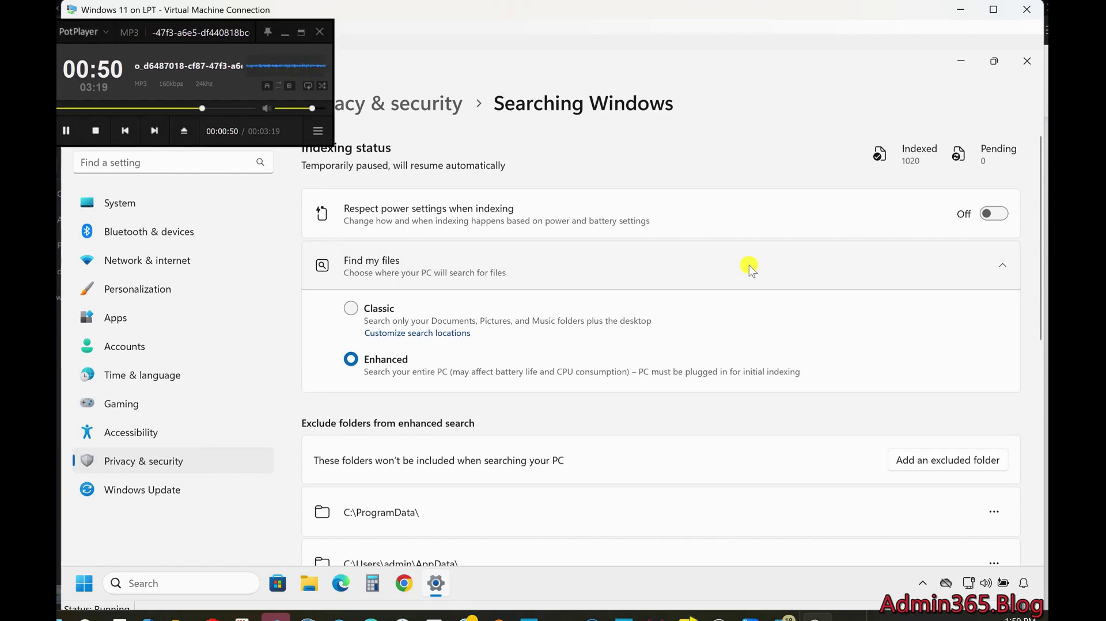
{"action": "left_click", "coordinate": [378, 317]}
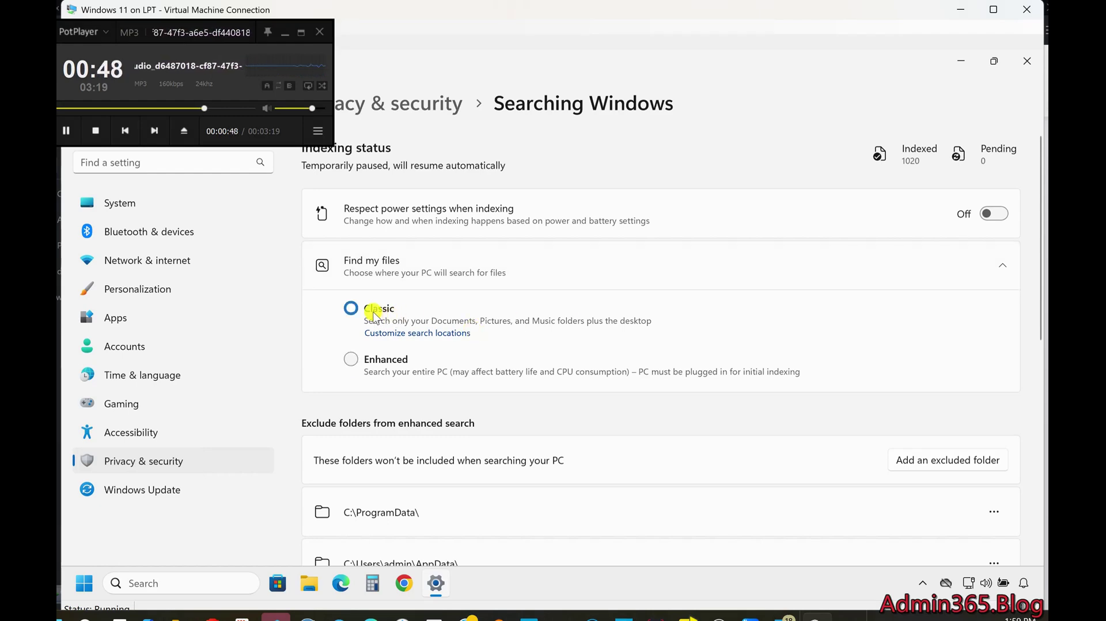
- Open the Indexed Locations list from the customizable search locations and browse the Windows and Users folders on Local Disk (C:)
{"action": "left_click", "coordinate": [397, 334]}
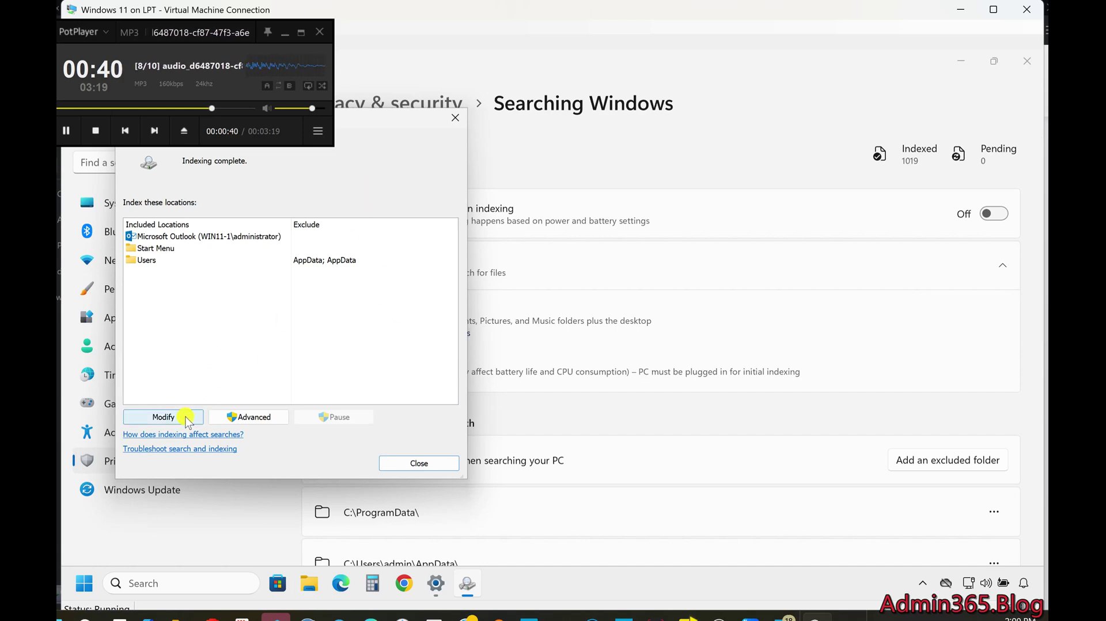
{"action": "left_click", "coordinate": [164, 416]}
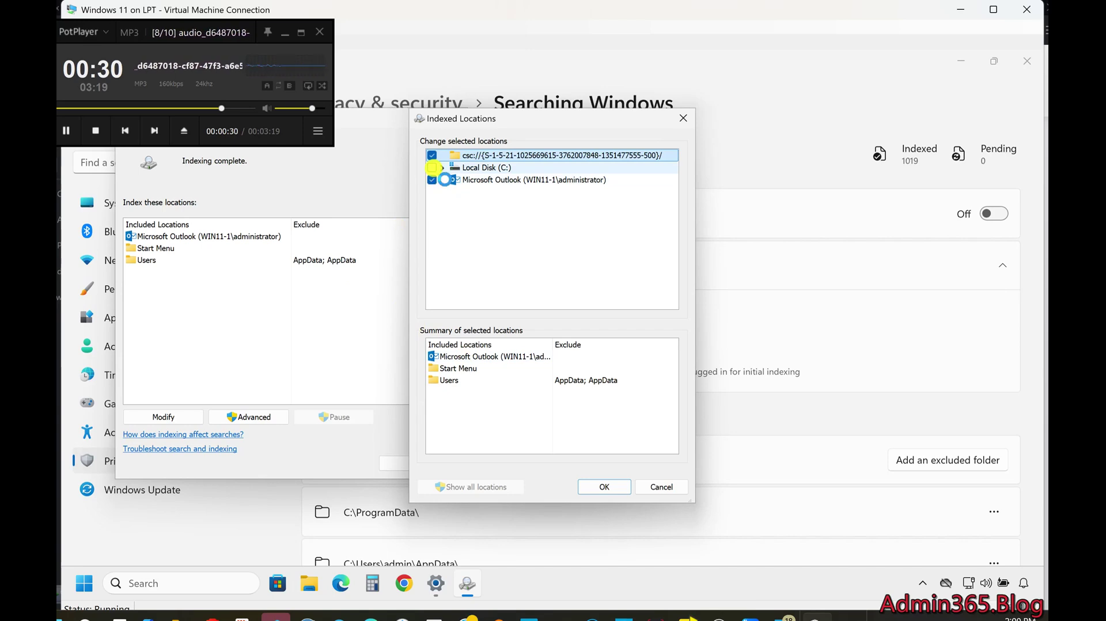
{"action": "left_click", "coordinate": [441, 168]}
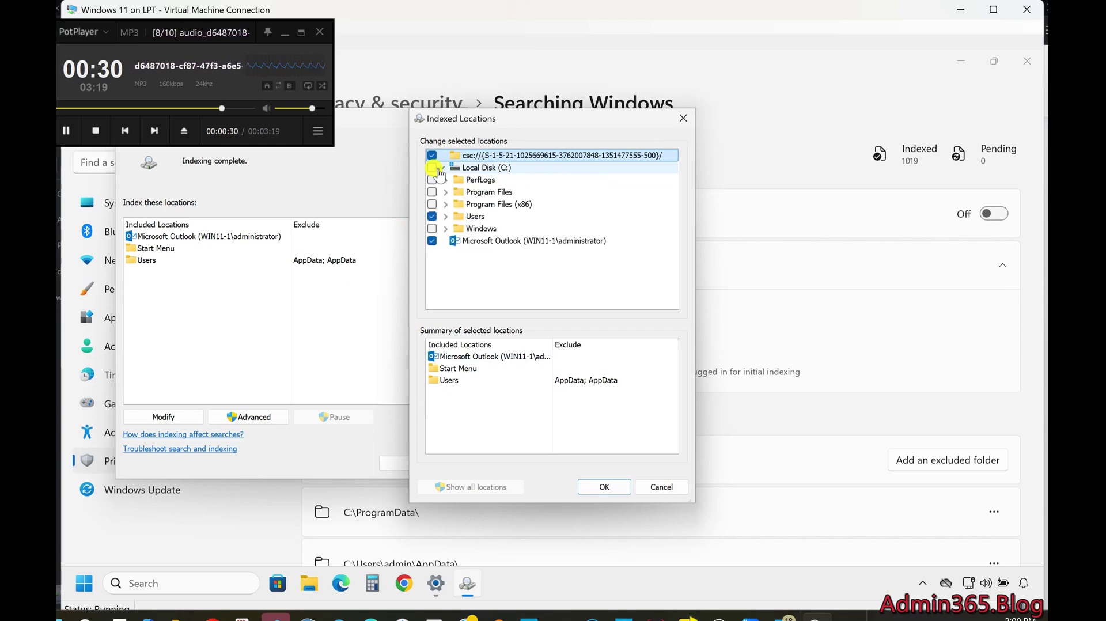
{"action": "left_click", "coordinate": [445, 228]}
{"action": "left_click", "coordinate": [509, 353]}
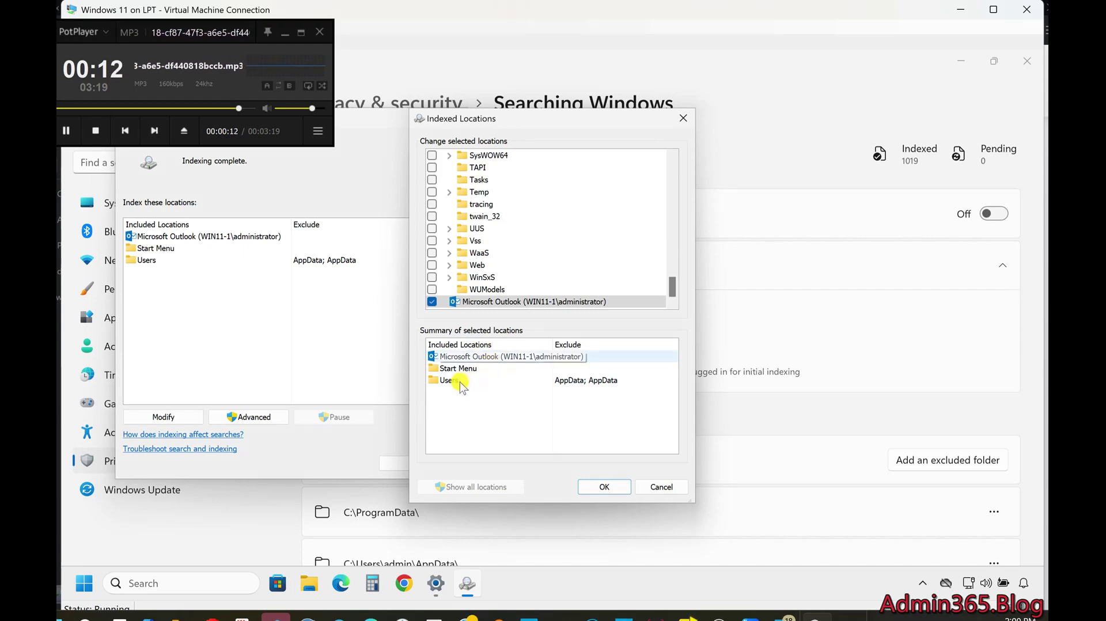
{"action": "left_click", "coordinate": [451, 385]}
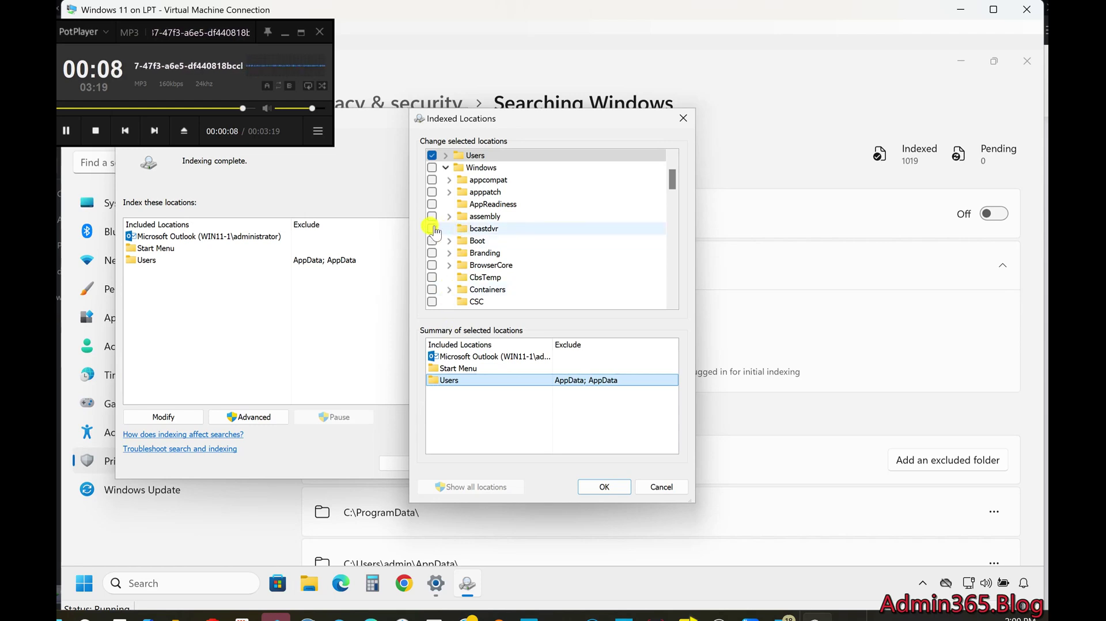
- Try adding the Windows apppatch folder to the indexed locations, deselect it again and cancel the changes
{"action": "left_click", "coordinate": [433, 194]}
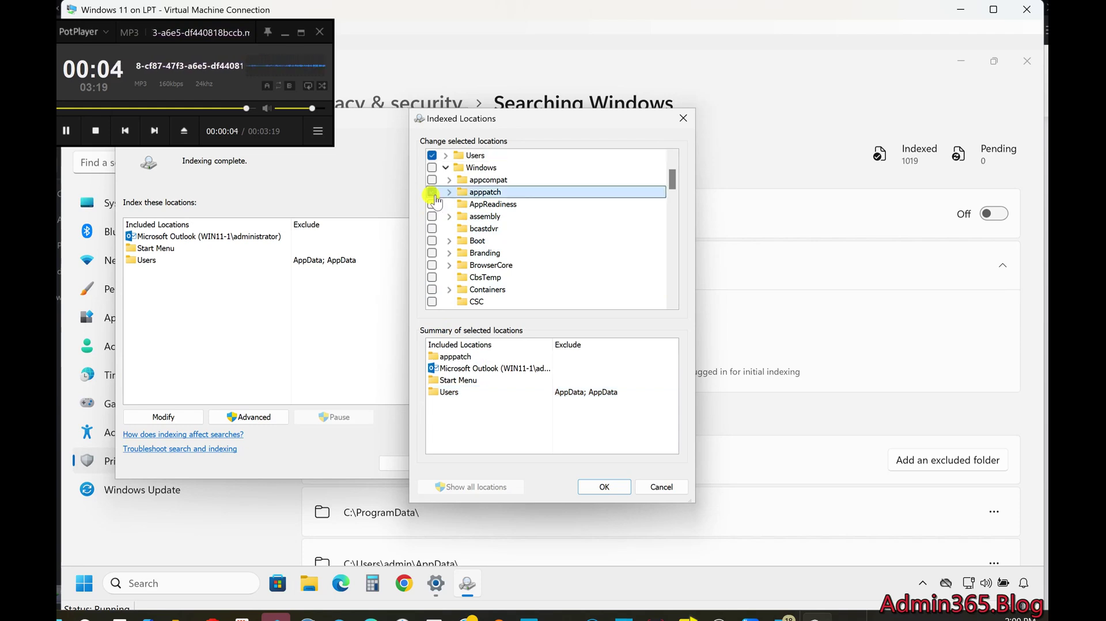
{"action": "left_click", "coordinate": [433, 193]}
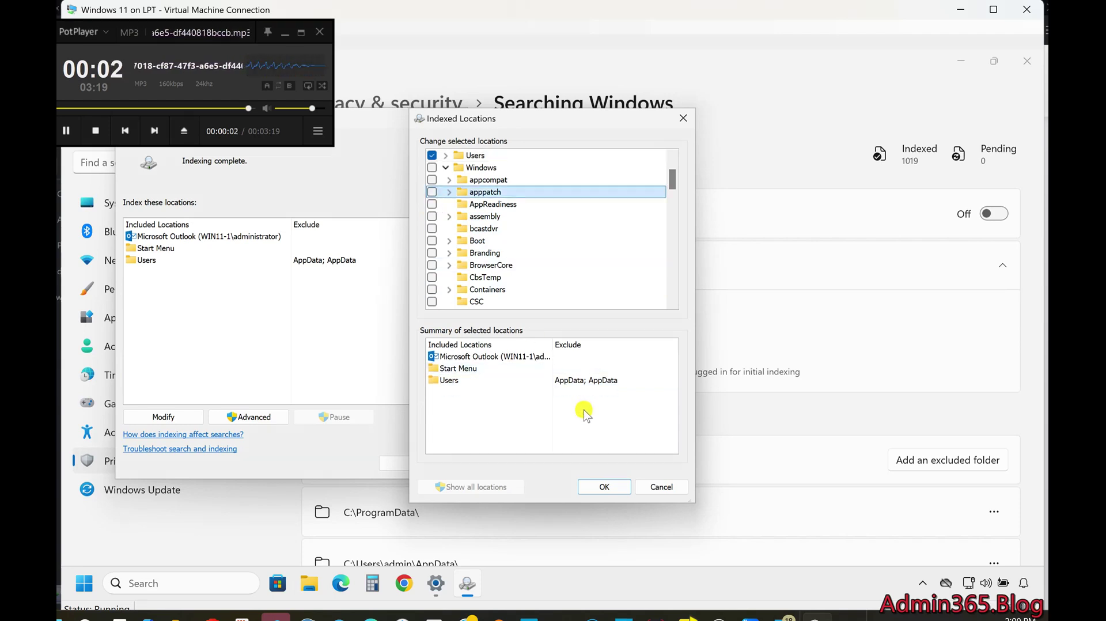
{"action": "left_click", "coordinate": [661, 487]}
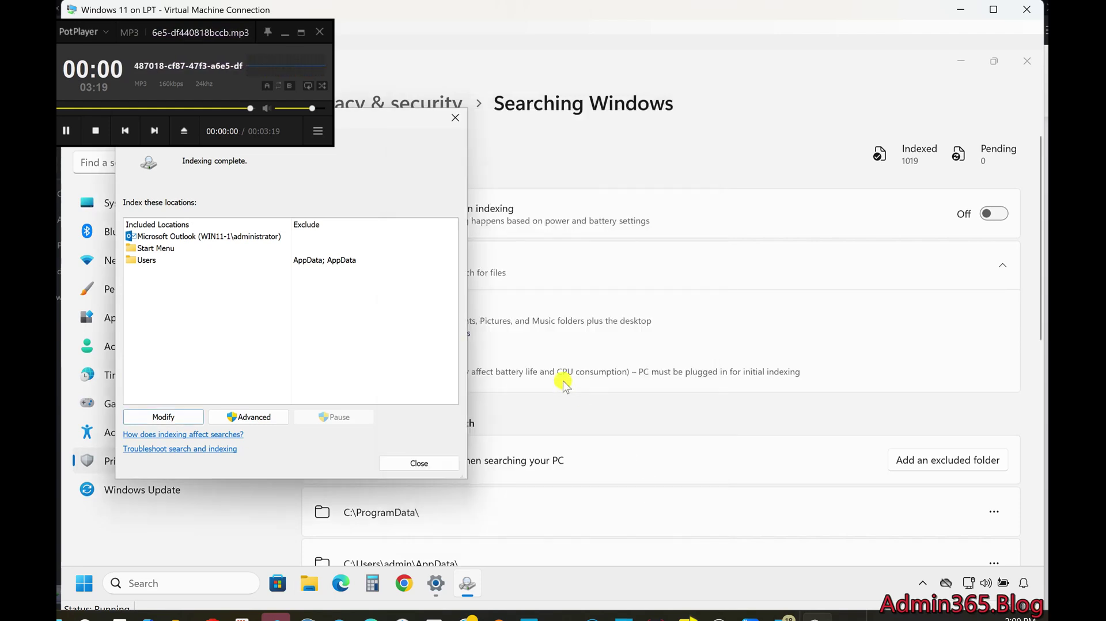